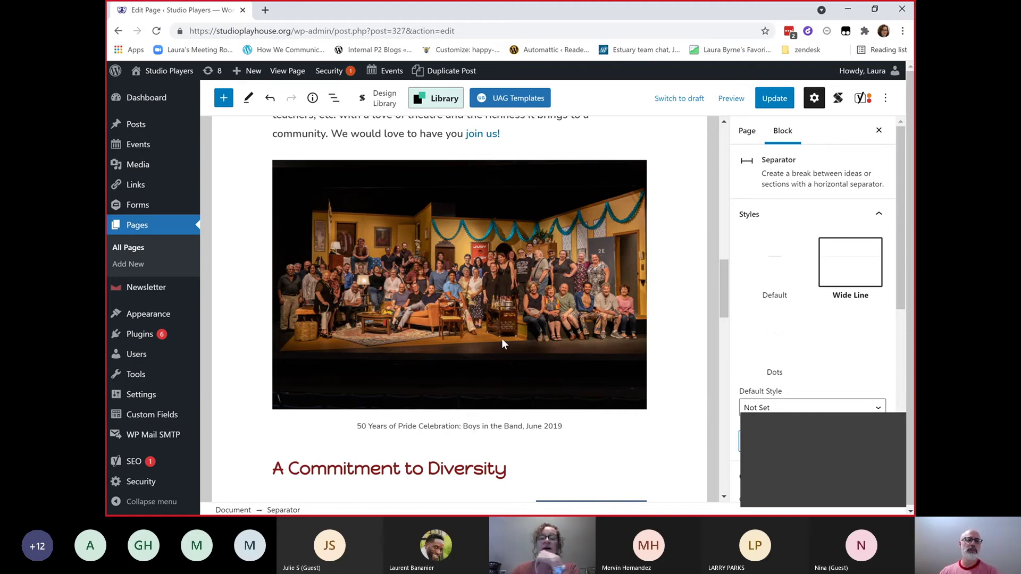
Insert a Buttons block at the end of the page content, below the paragraph about getting involved with Studio Players.
{"action": "scroll", "coordinate": [501, 338], "scroll_direction": "down", "scroll_amount": 4}
{"action": "scroll", "coordinate": [502, 339], "scroll_direction": "down", "scroll_amount": 8}
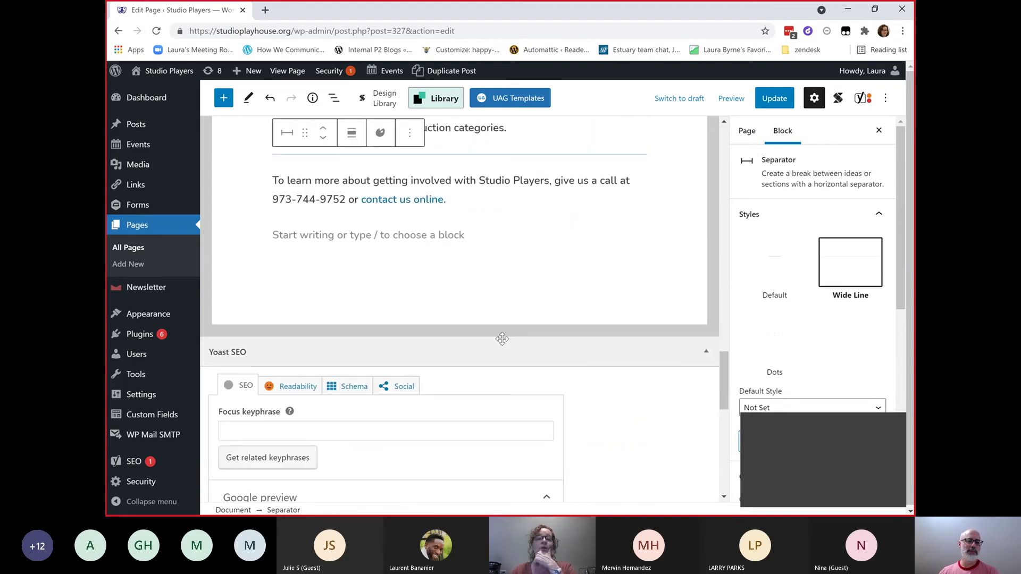
{"action": "left_click", "coordinate": [297, 236]}
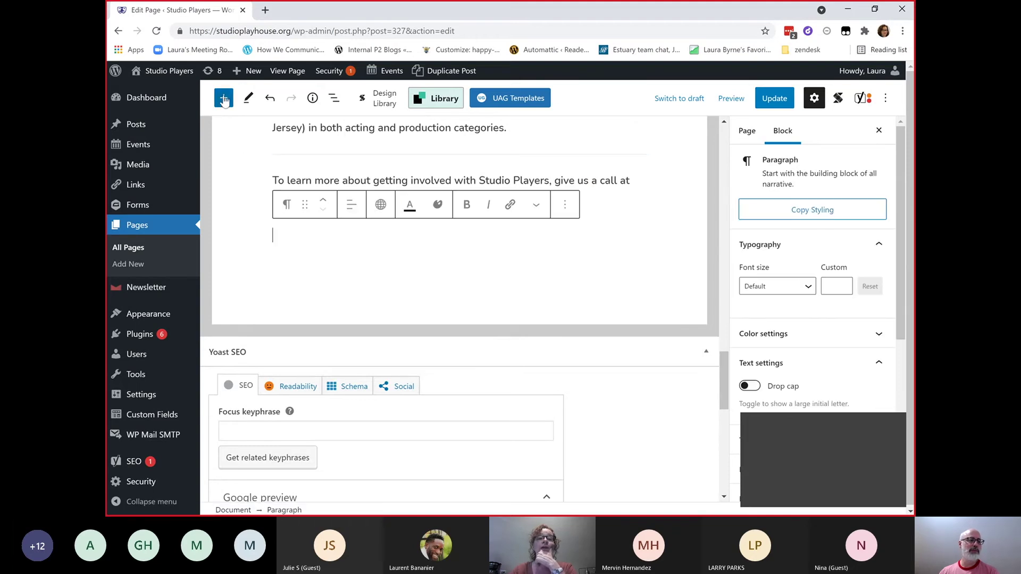
{"action": "left_click", "coordinate": [224, 98]}
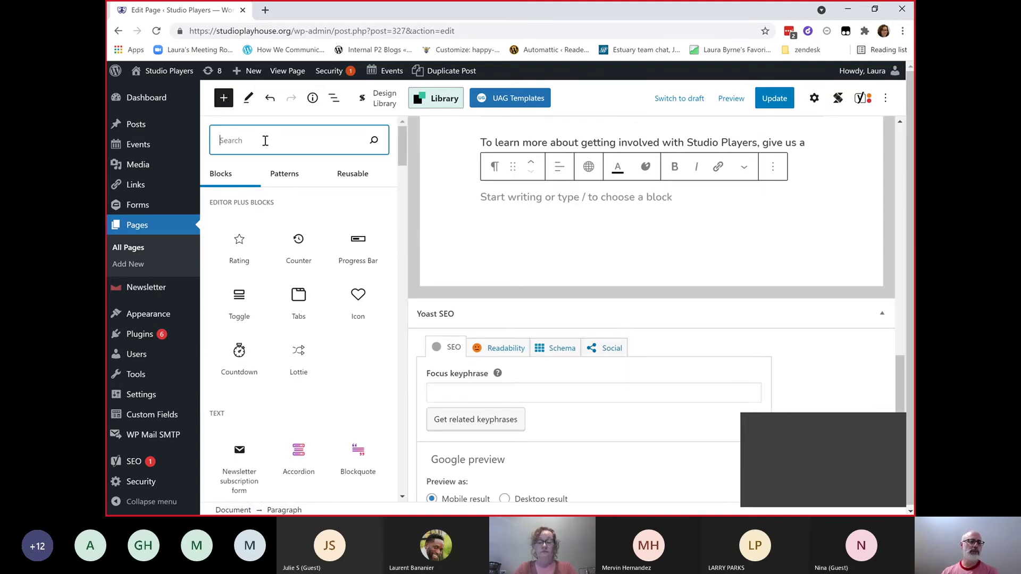
{"action": "type", "text": "butt"}
{"action": "mouse_move", "coordinate": [239, 214]}
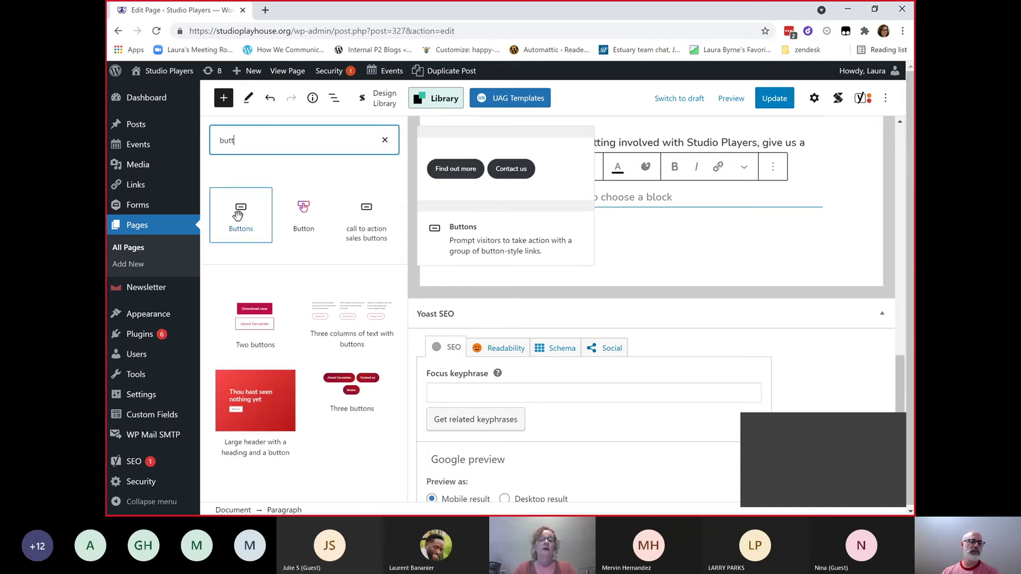
{"action": "left_click", "coordinate": [239, 214]}
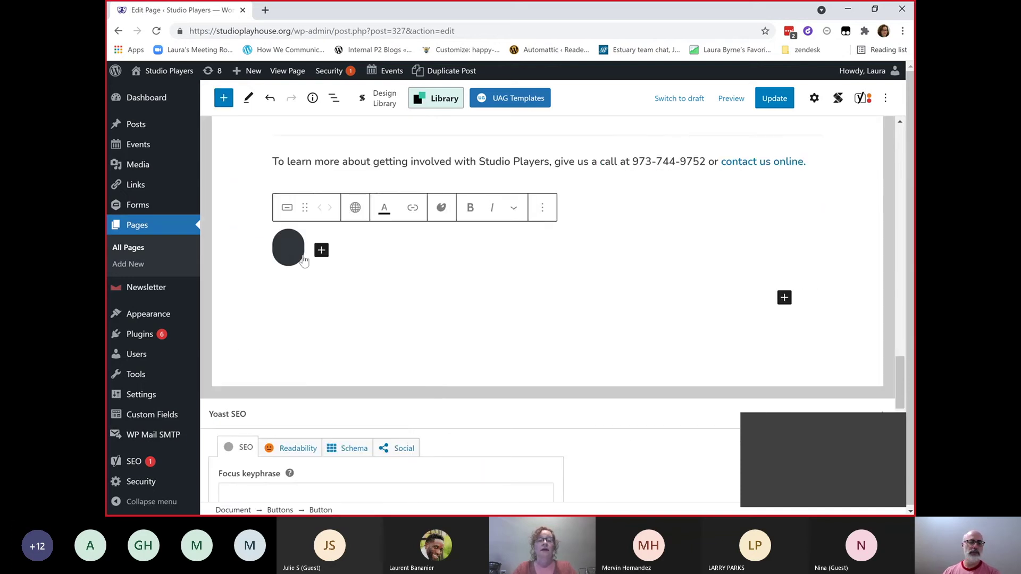
Label the new button "what do I do" and link it to the placeholder URL "#".
{"action": "type", "text": "what "}
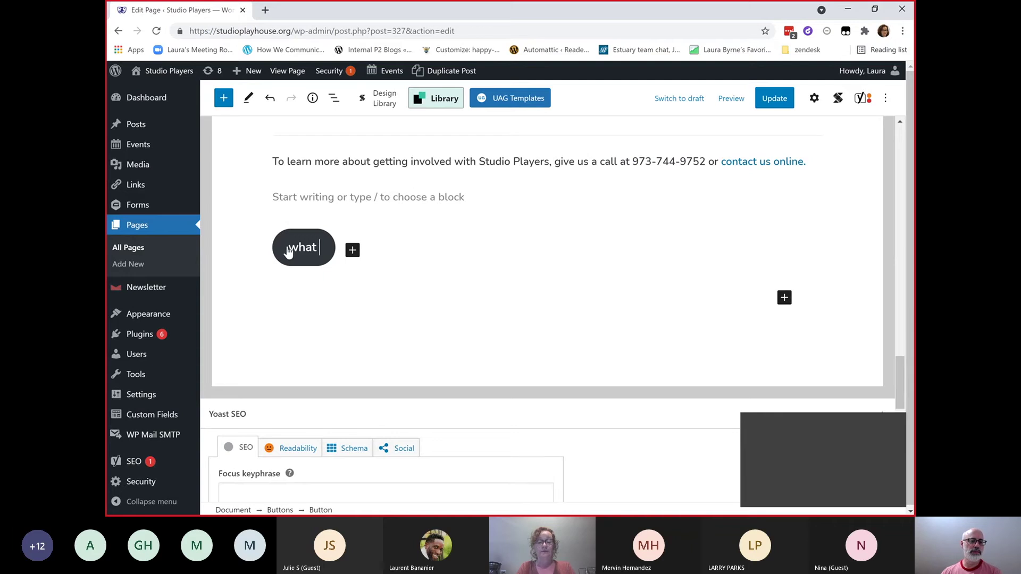
{"action": "type", "text": "do I do"}
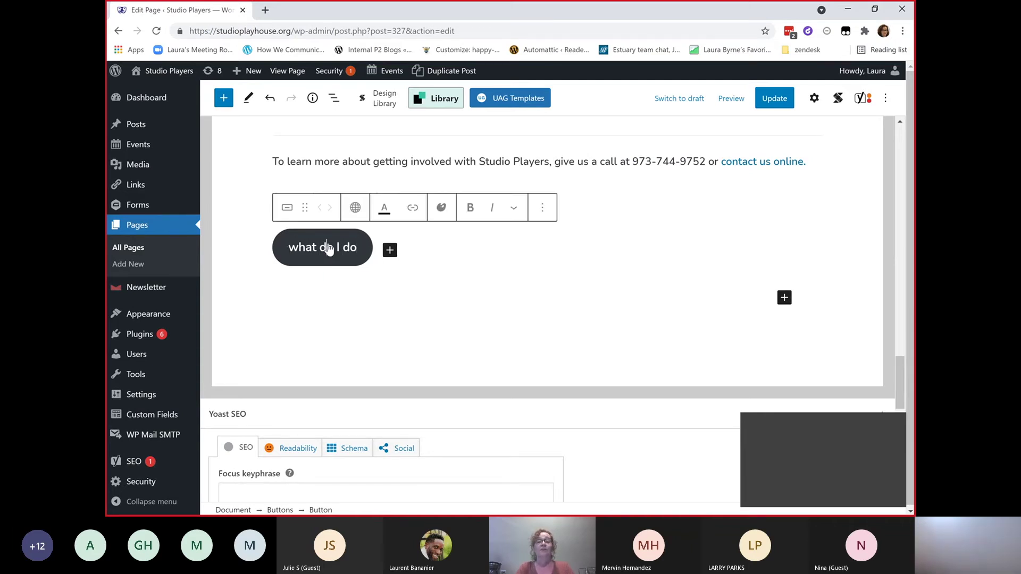
{"action": "left_click", "coordinate": [412, 209]}
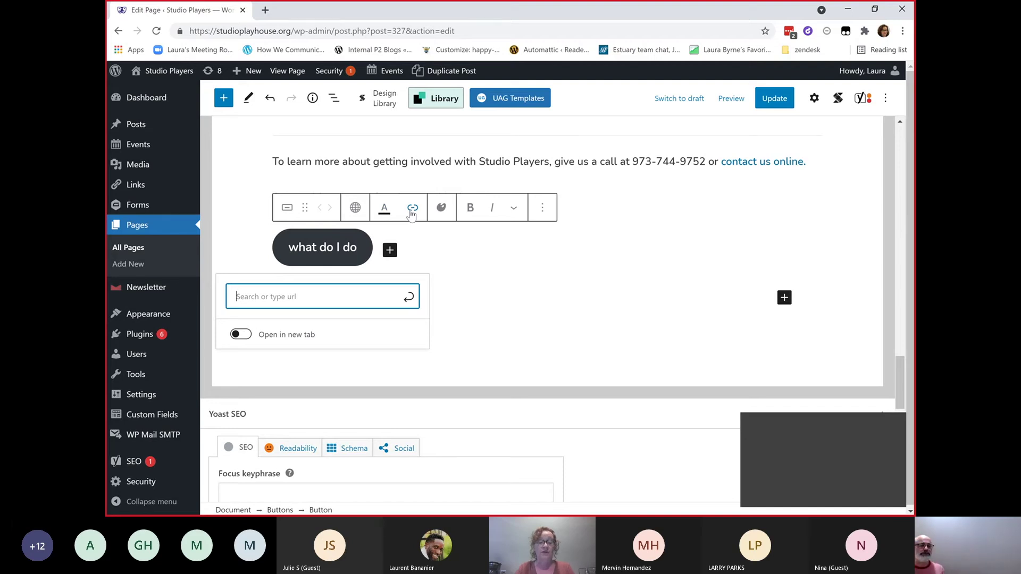
{"action": "type", "text": "#"}
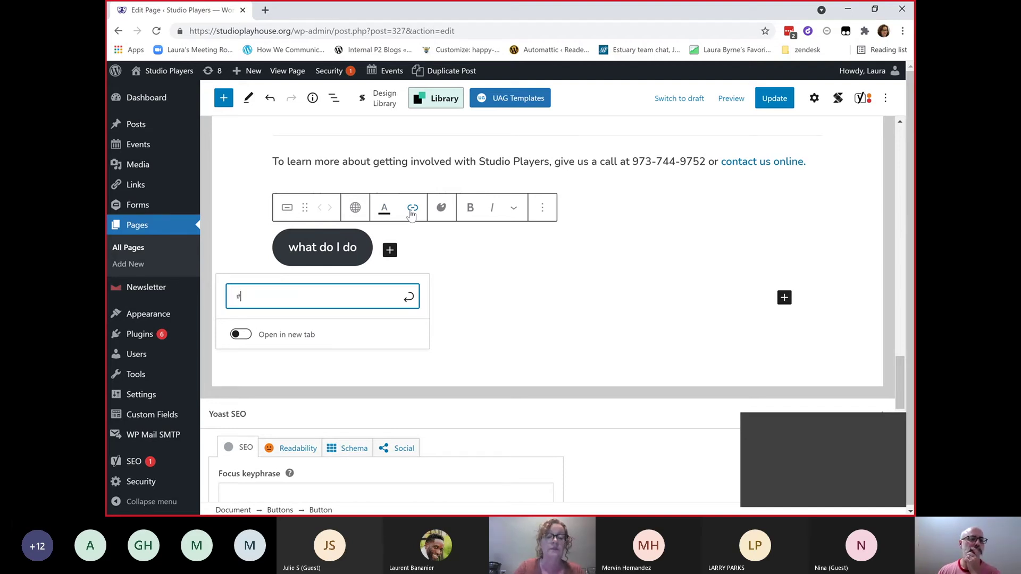
{"action": "left_click", "coordinate": [410, 305]}
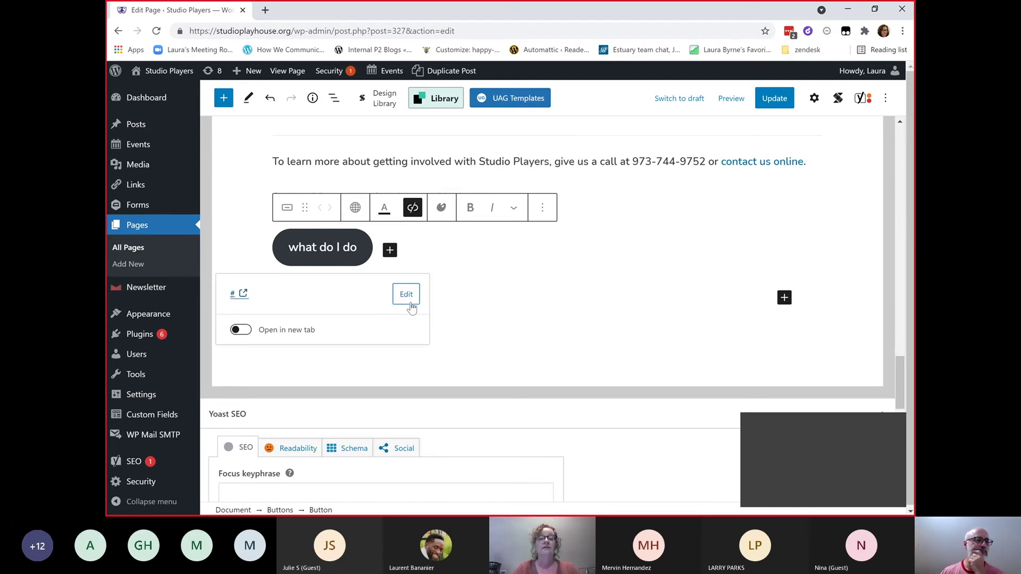
{"action": "left_click", "coordinate": [482, 319]}
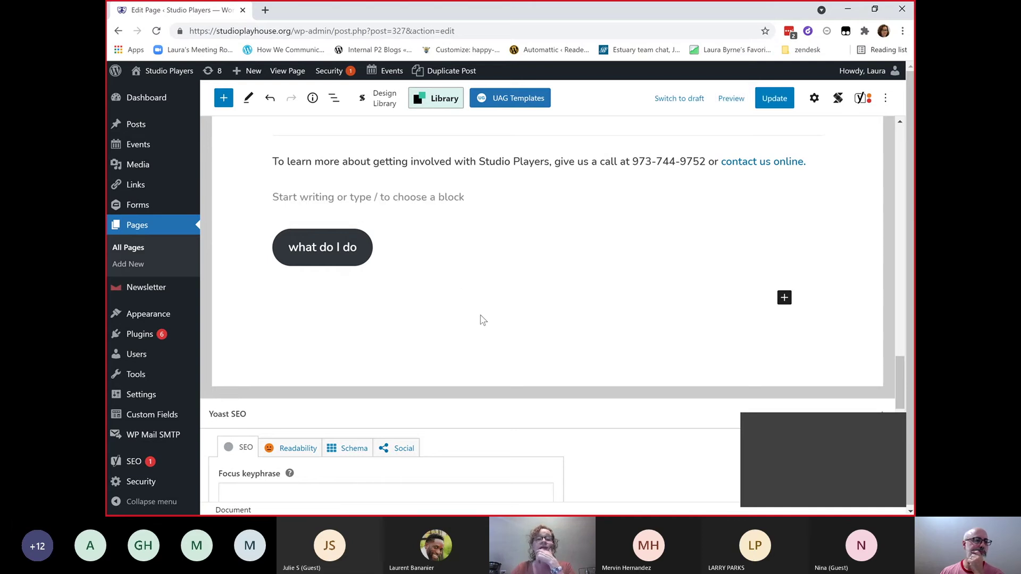
Select the parent Buttons block that contains the button and justify its content to the center.
{"action": "left_click", "coordinate": [311, 246]}
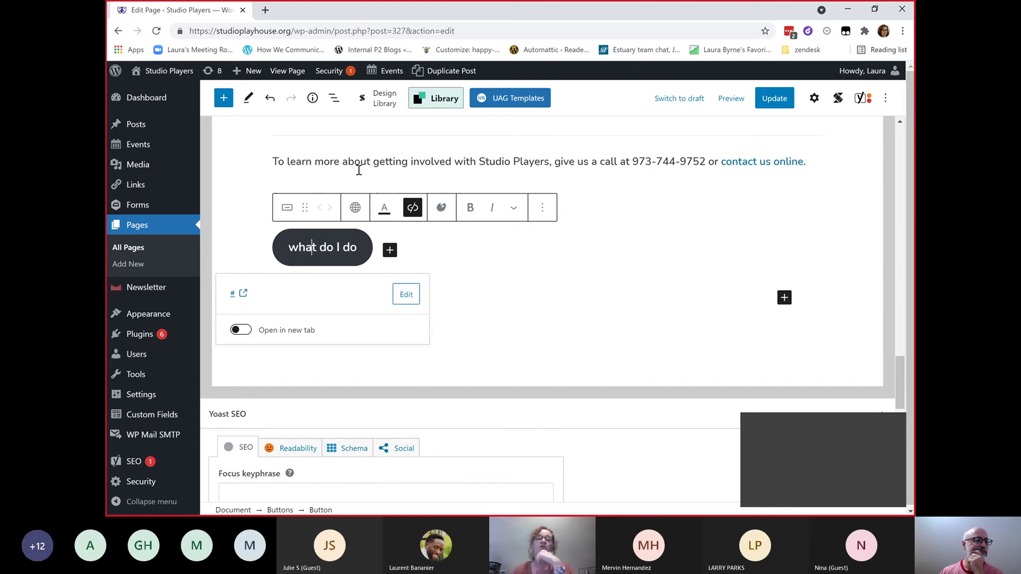
{"action": "left_click", "coordinate": [333, 99]}
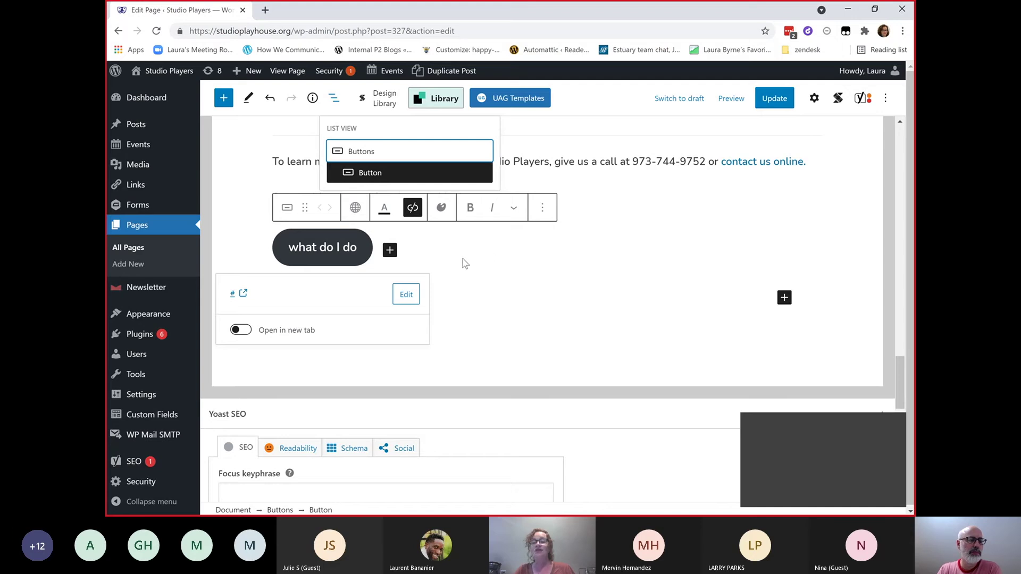
{"action": "left_click", "coordinate": [349, 154]}
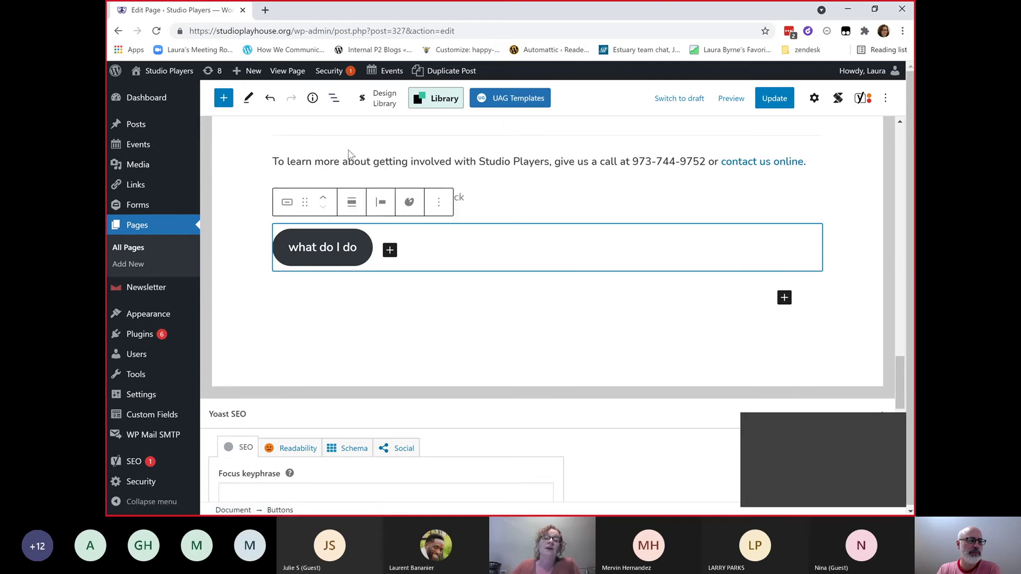
{"action": "left_click", "coordinate": [352, 203]}
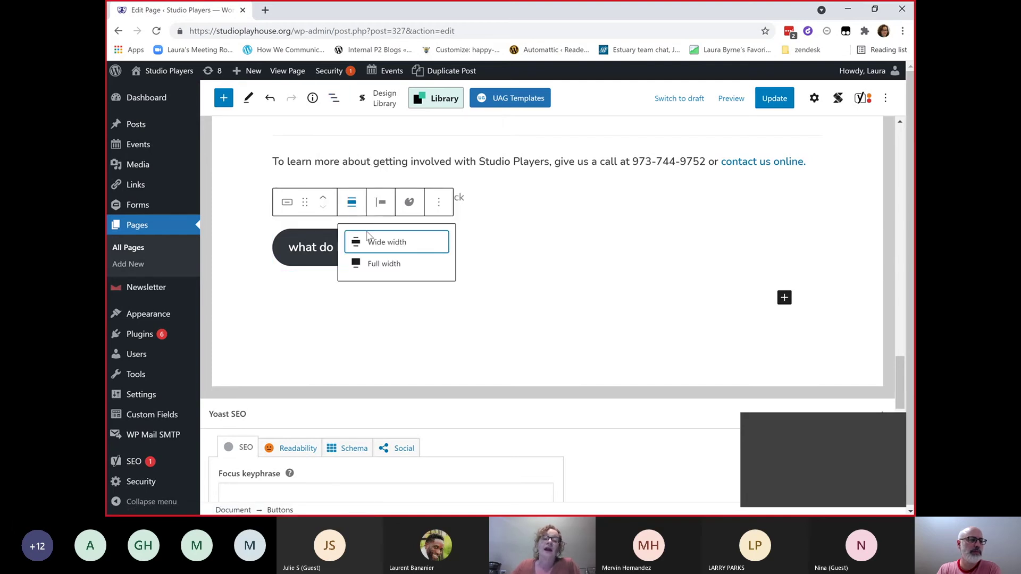
{"action": "left_click", "coordinate": [375, 209]}
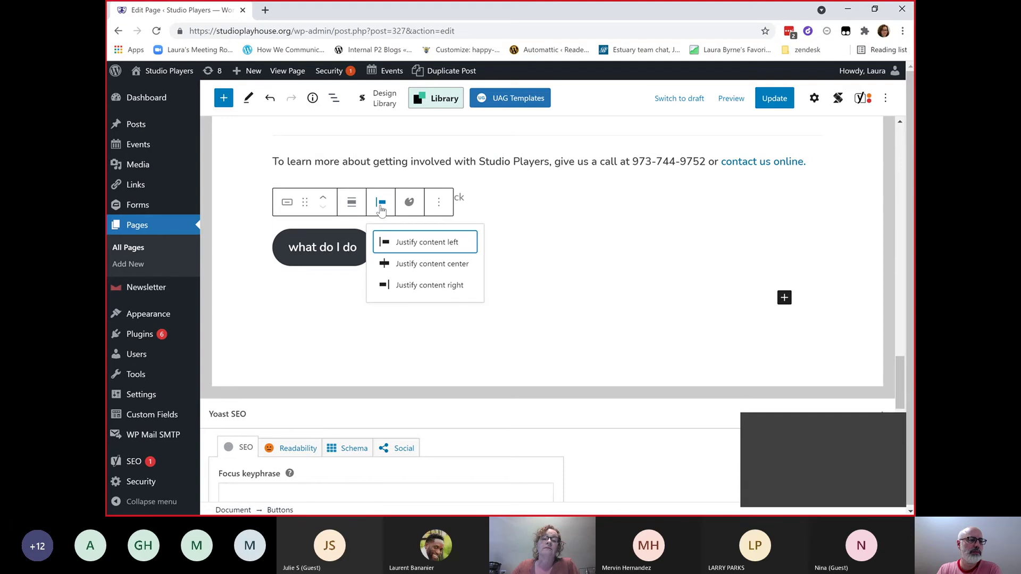
{"action": "left_click", "coordinate": [416, 264]}
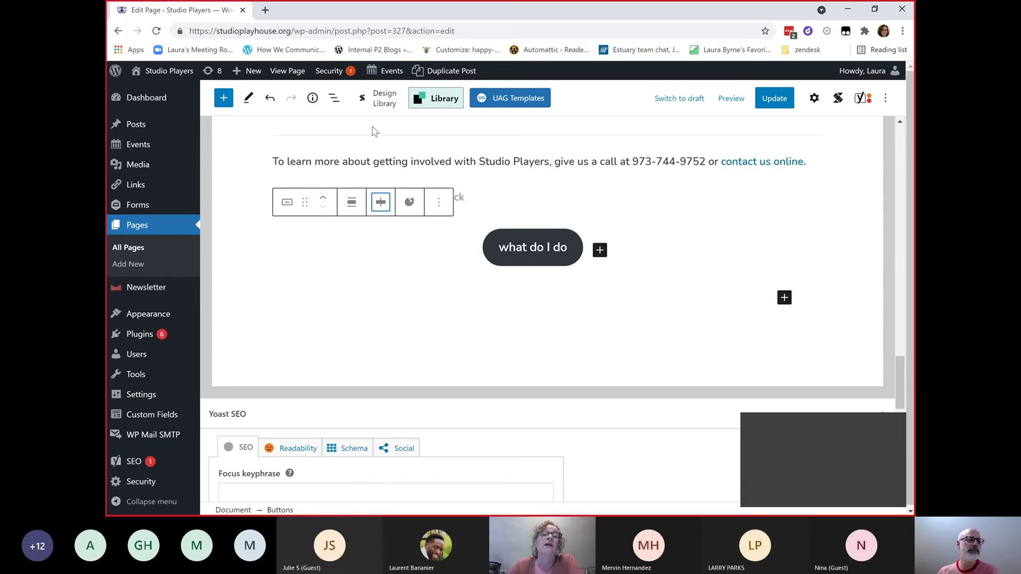
Remove the entire Buttons block from the end of the page.
{"action": "left_click", "coordinate": [335, 100]}
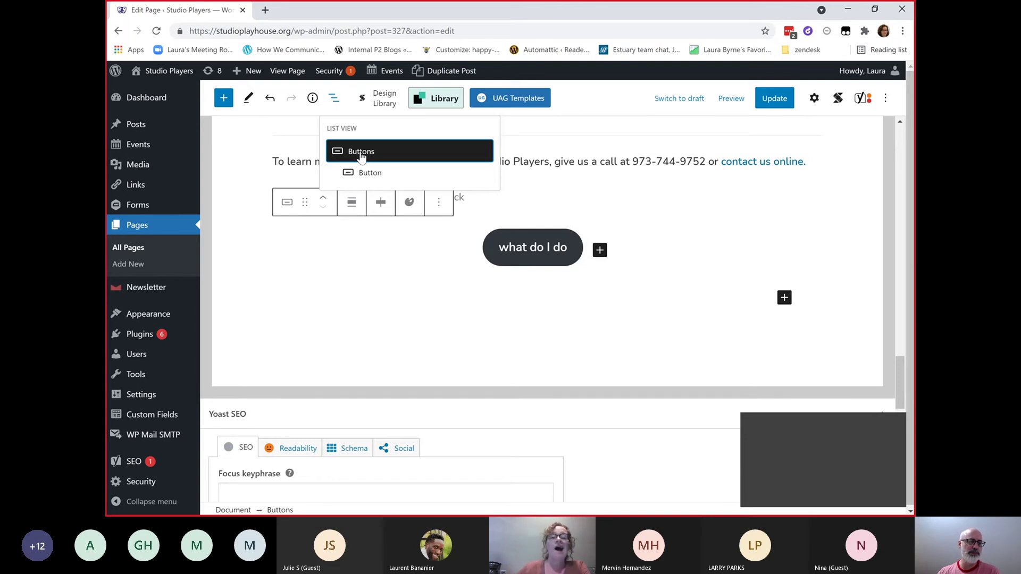
{"action": "left_click", "coordinate": [440, 211]}
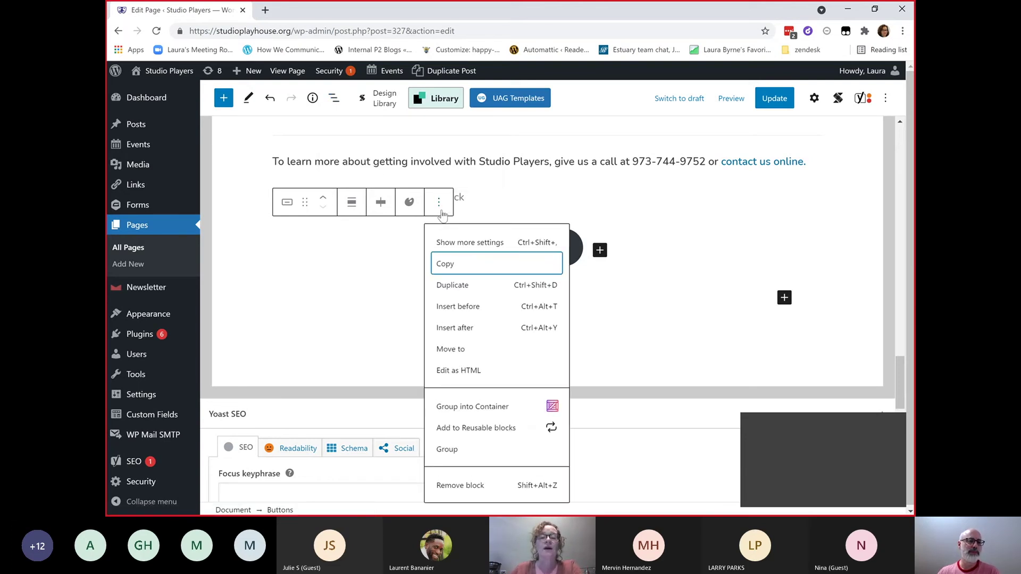
{"action": "left_click", "coordinate": [472, 486]}
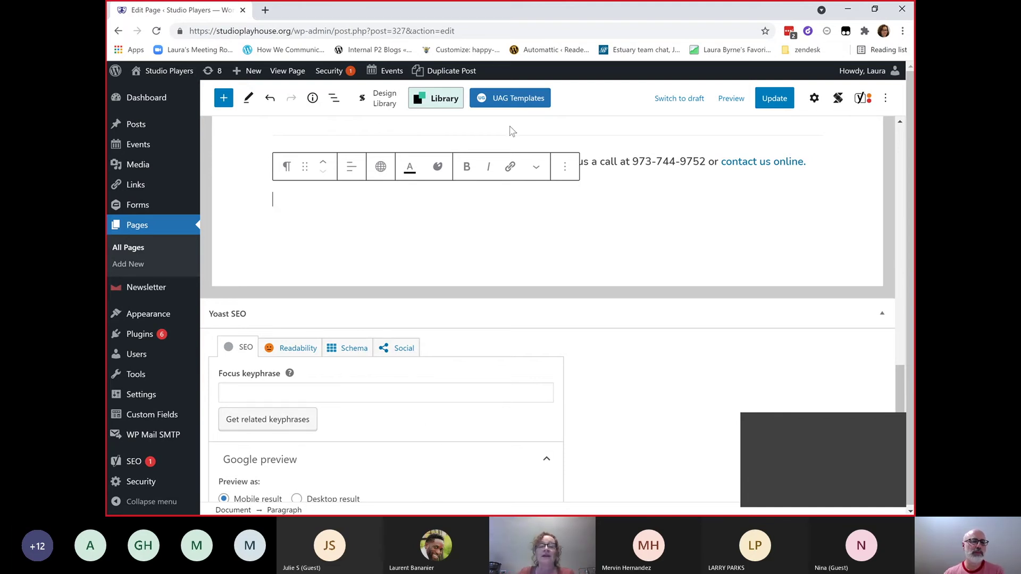
Leave the About page editor without saving the changes and open the live site's home page.
{"action": "scroll", "coordinate": [525, 142], "scroll_direction": "up", "scroll_amount": 9}
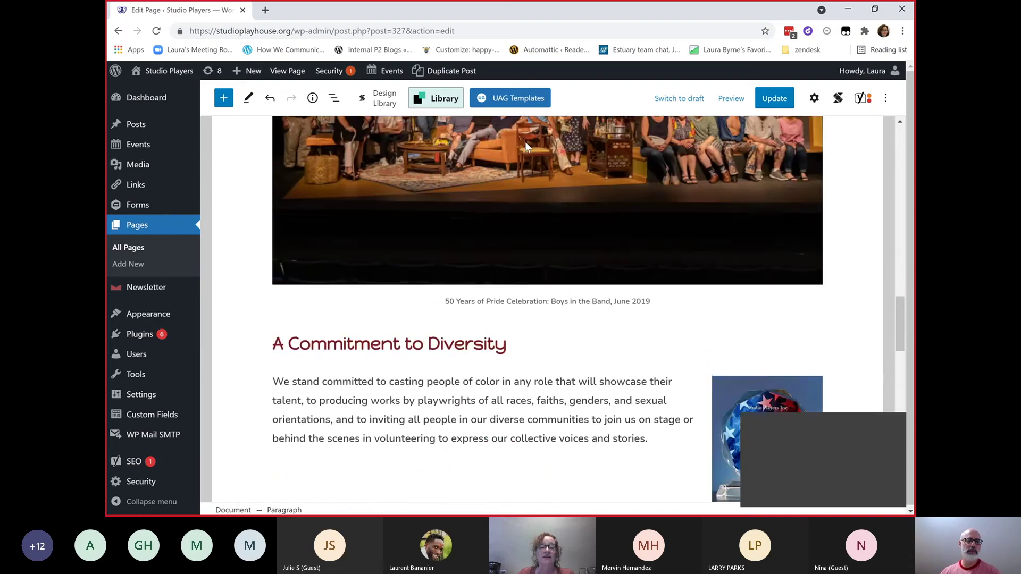
{"action": "scroll", "coordinate": [524, 142], "scroll_direction": "up", "scroll_amount": 15}
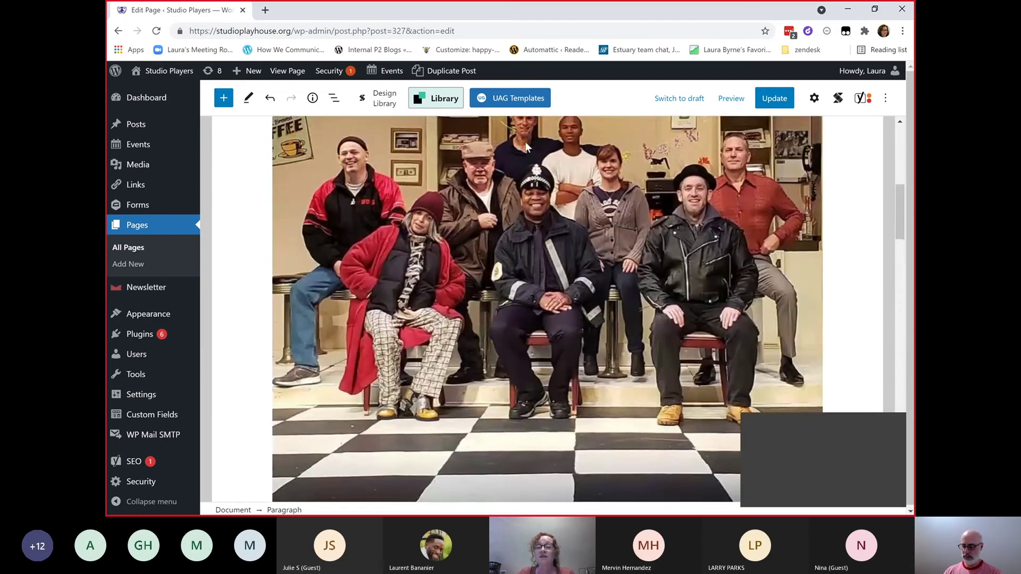
{"action": "scroll", "coordinate": [525, 141], "scroll_direction": "up", "scroll_amount": 7}
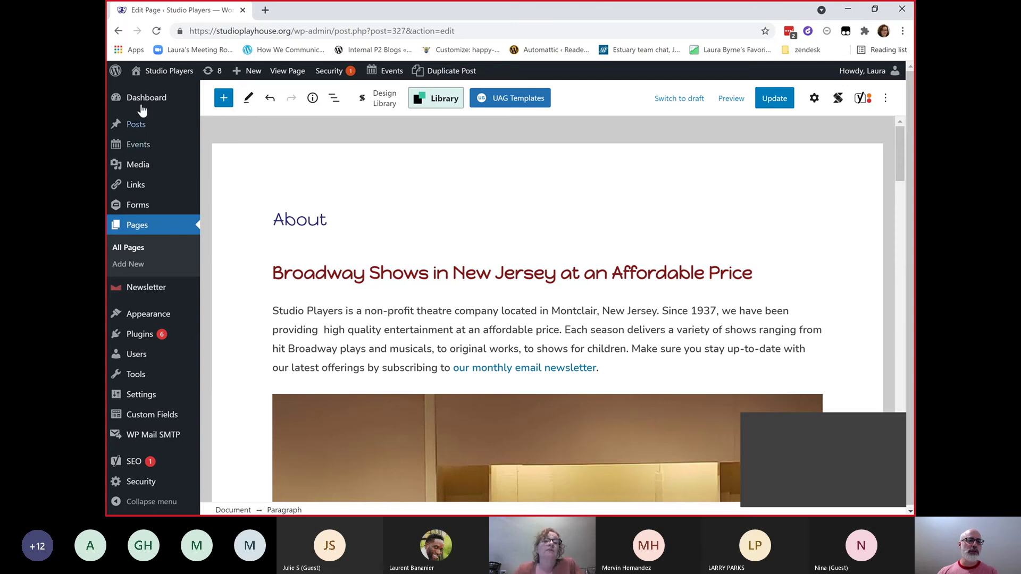
{"action": "left_click", "coordinate": [172, 71]}
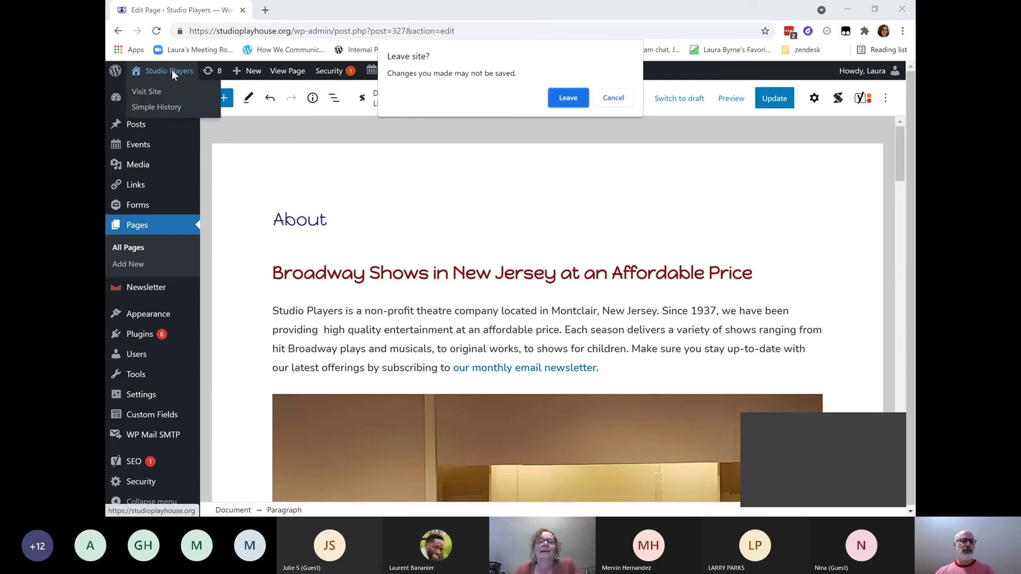
{"action": "left_click", "coordinate": [565, 101]}
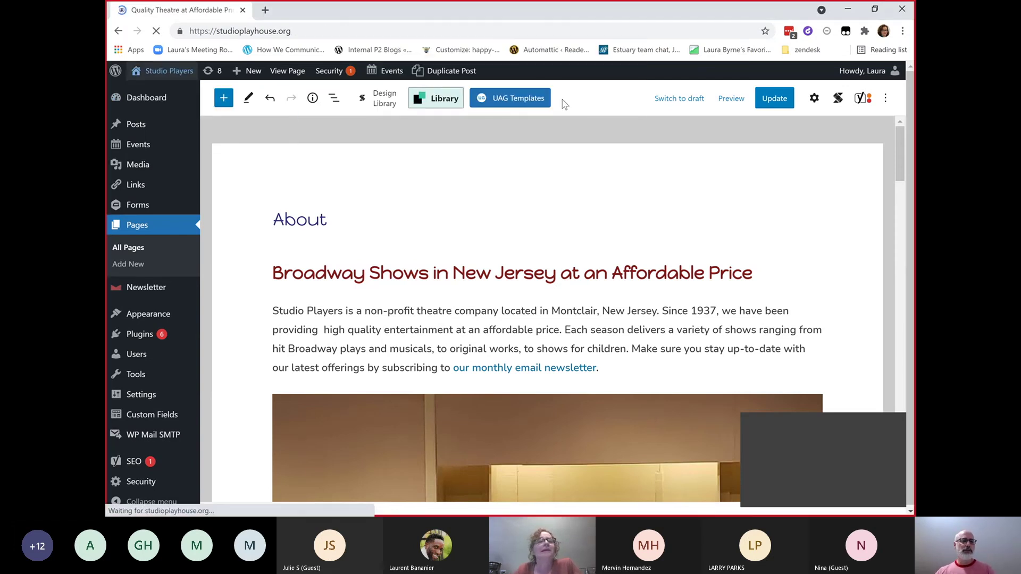
Examine the home page's linked image tiles for Tickets, Playing Now, Our Season and Join Us, including their hover effects.
{"action": "scroll", "coordinate": [450, 289], "scroll_direction": "down", "scroll_amount": 6}
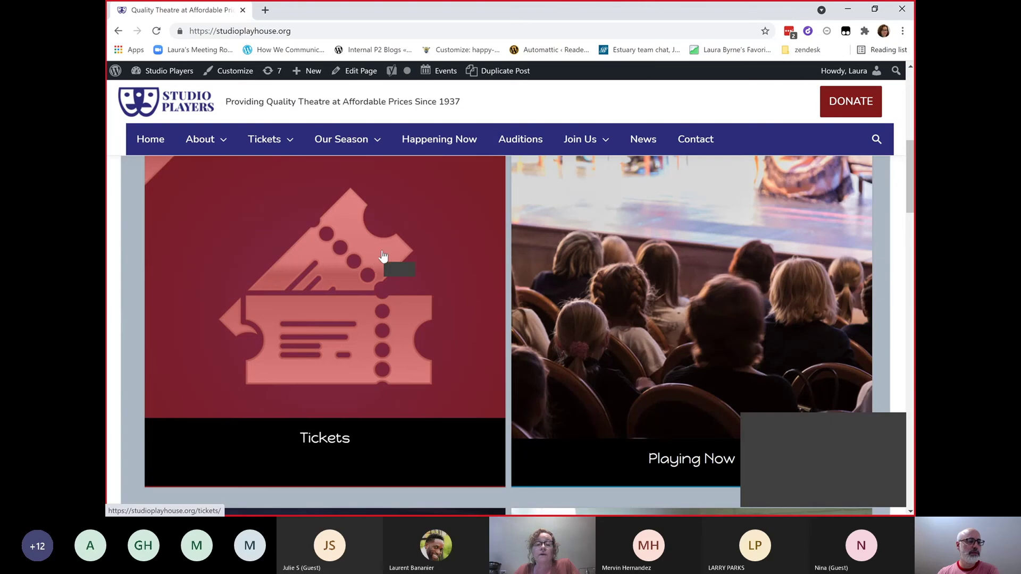
{"action": "scroll", "coordinate": [645, 275], "scroll_direction": "down", "scroll_amount": 5}
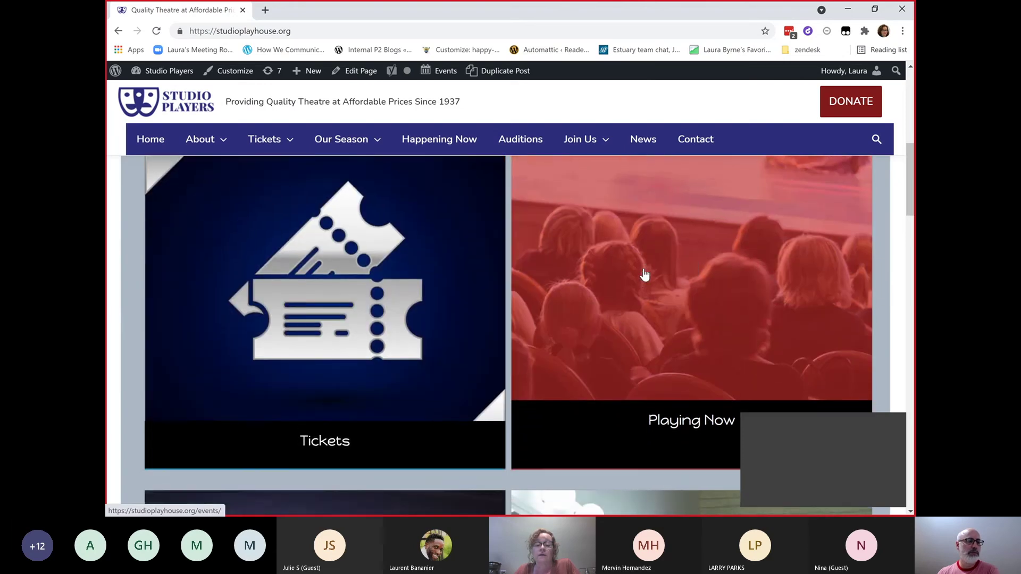
{"action": "scroll", "coordinate": [644, 274], "scroll_direction": "down", "scroll_amount": 4}
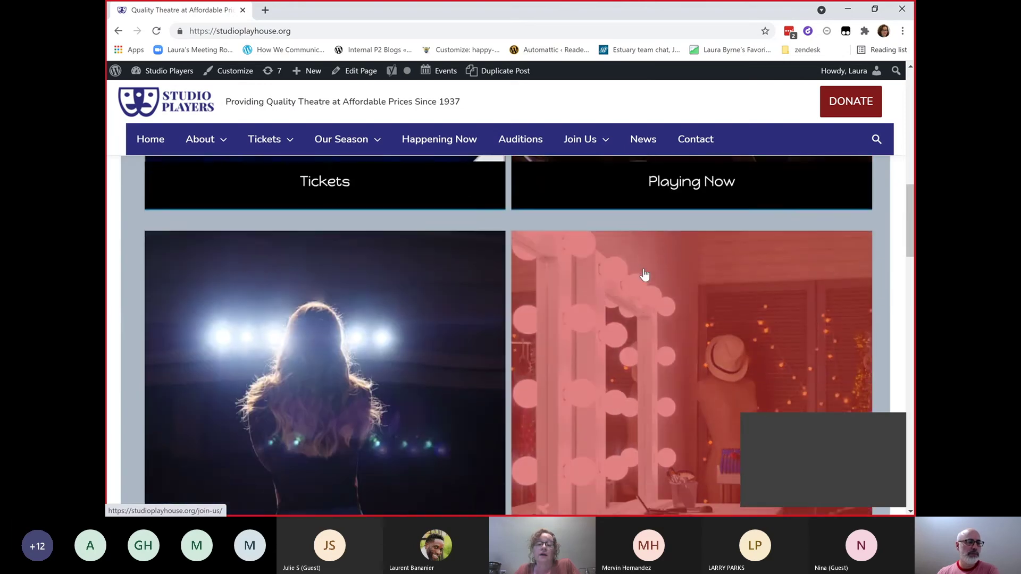
{"action": "scroll", "coordinate": [338, 299], "scroll_direction": "down", "scroll_amount": 2}
{"action": "scroll", "coordinate": [338, 299], "scroll_direction": "up", "scroll_amount": 4}
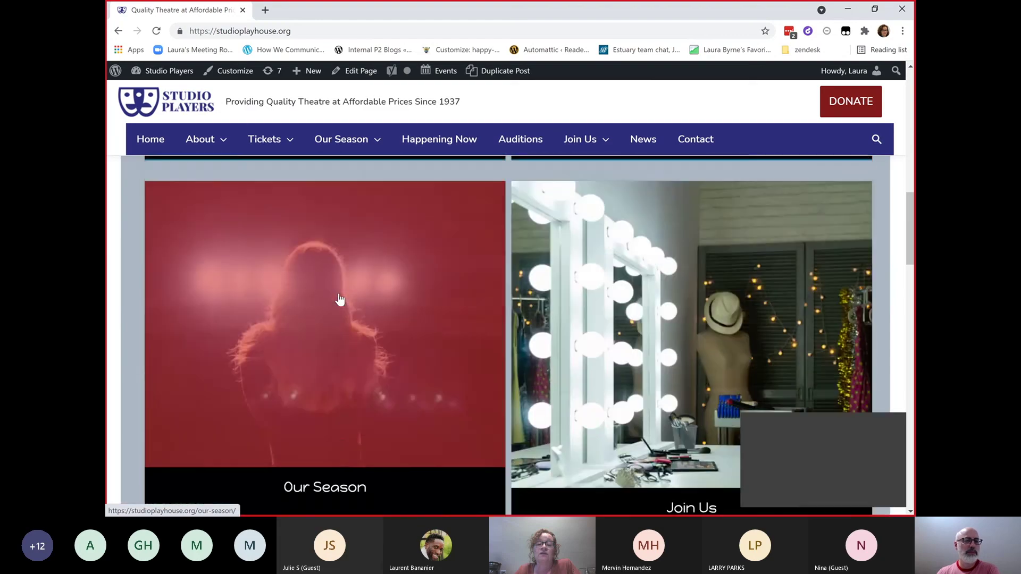
{"action": "scroll", "coordinate": [350, 218], "scroll_direction": "up", "scroll_amount": 5}
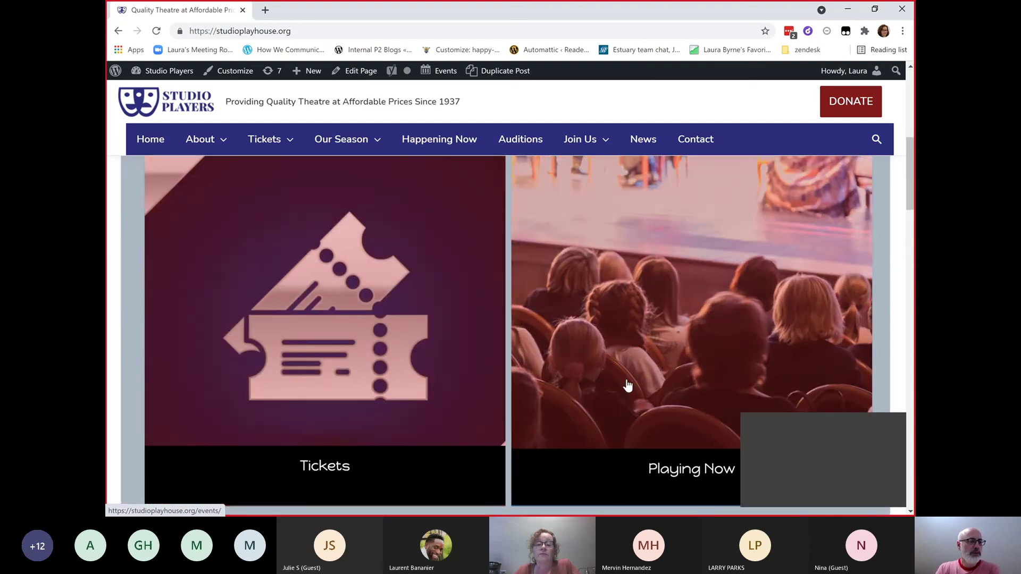
{"action": "scroll", "coordinate": [627, 386], "scroll_direction": "down", "scroll_amount": 3}
{"action": "scroll", "coordinate": [627, 386], "scroll_direction": "down", "scroll_amount": 4}
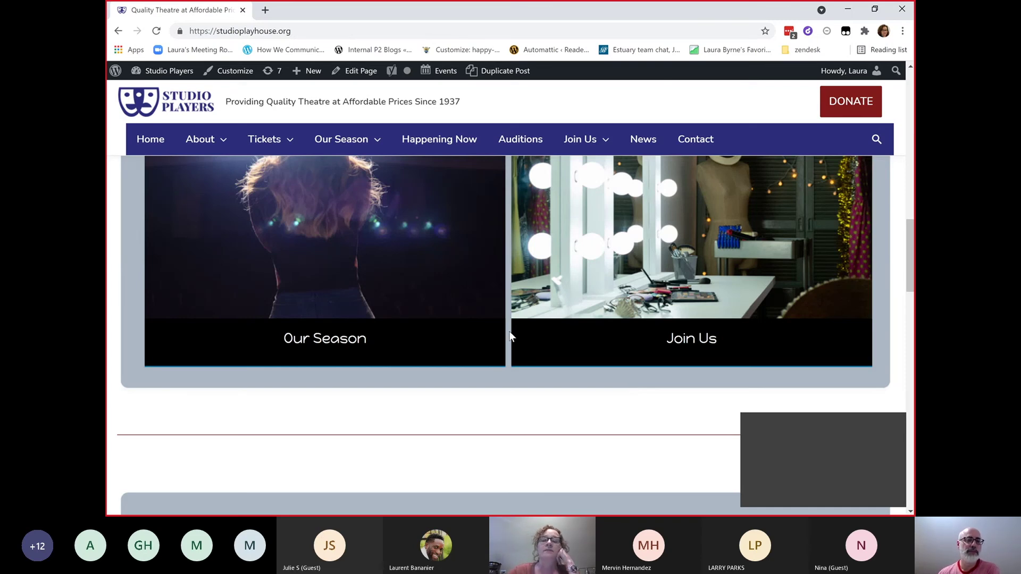
{"action": "scroll", "coordinate": [533, 291], "scroll_direction": "up", "scroll_amount": 10}
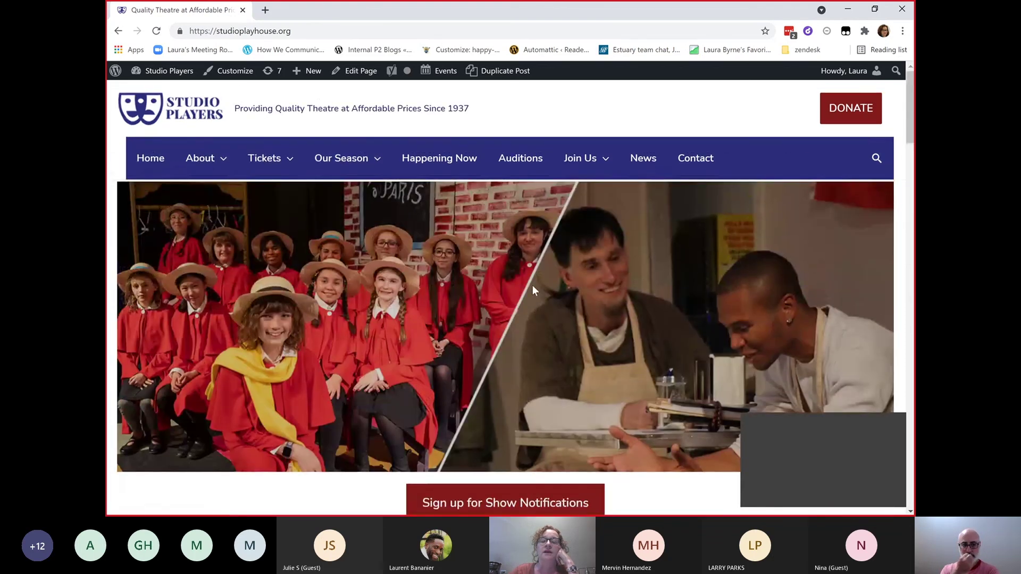